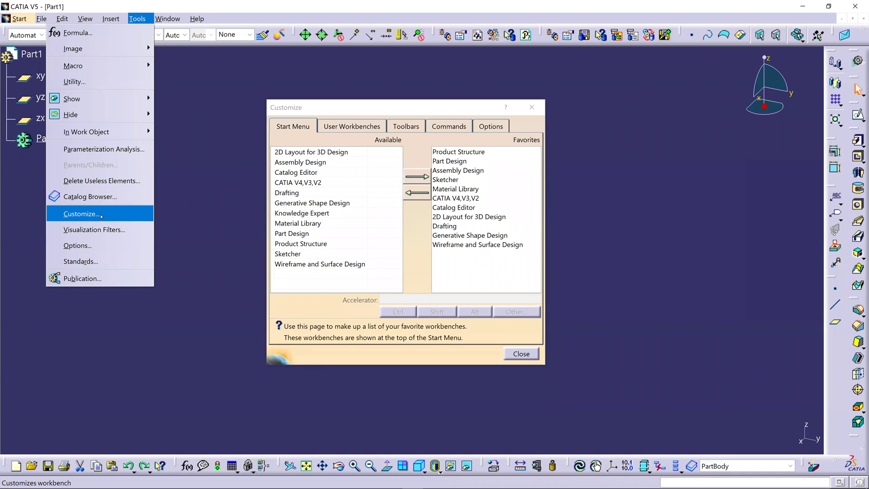
Step: Review the workbenches offered for starting, including the Mechanical Design group, and select Part Design among the favorites to view its accelerator settings
click(198, 189)
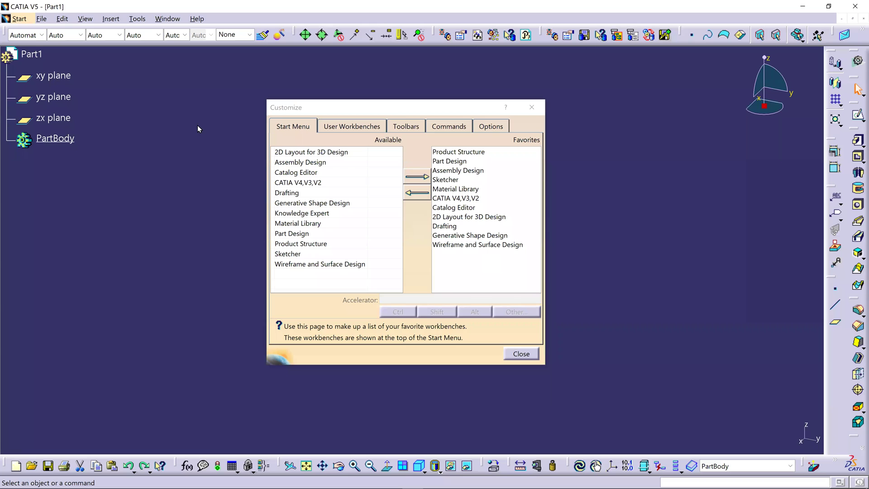
click(20, 19)
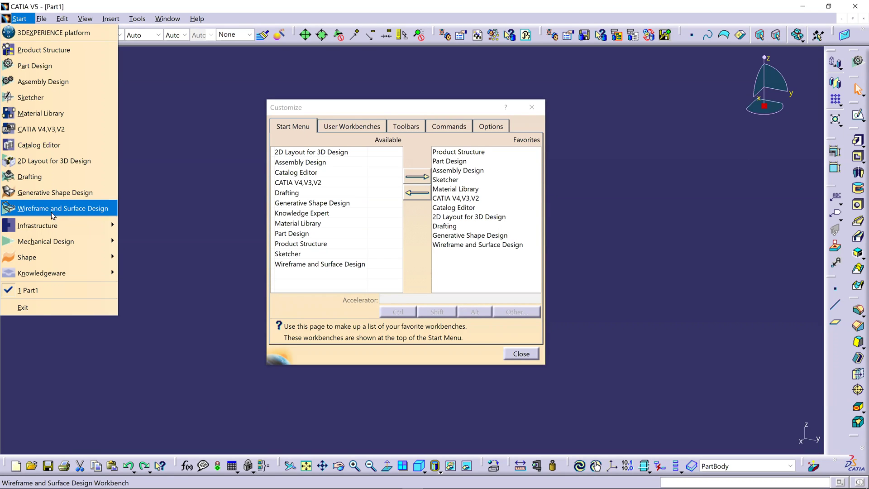
mouse_move(58, 243)
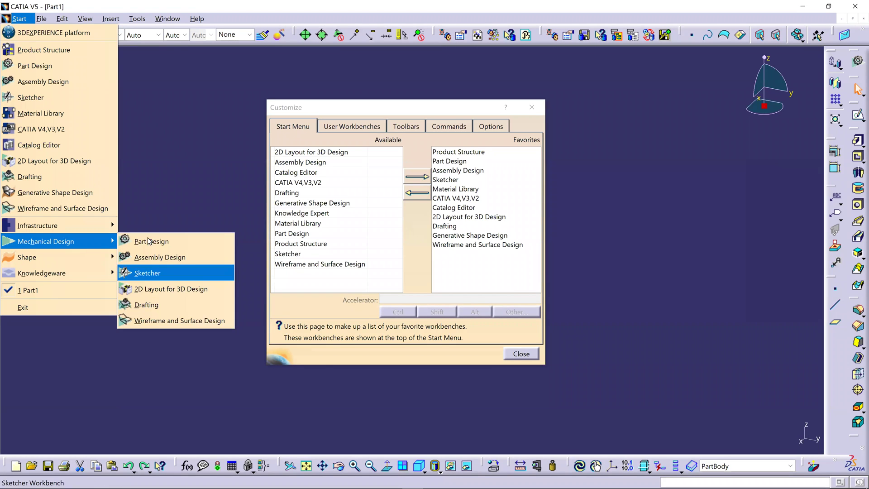
click(203, 114)
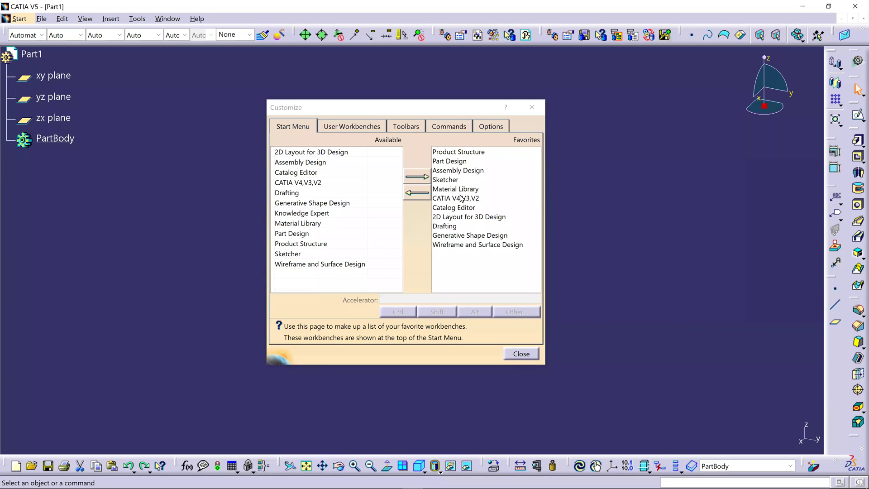
click(458, 162)
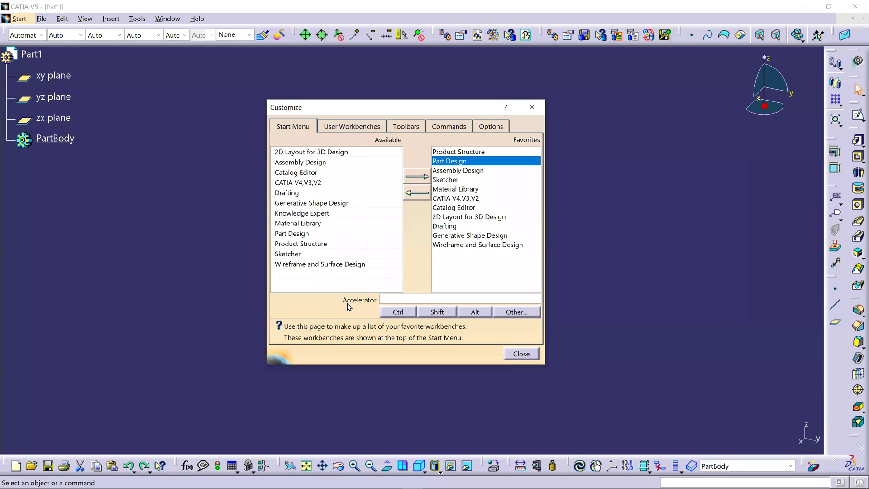
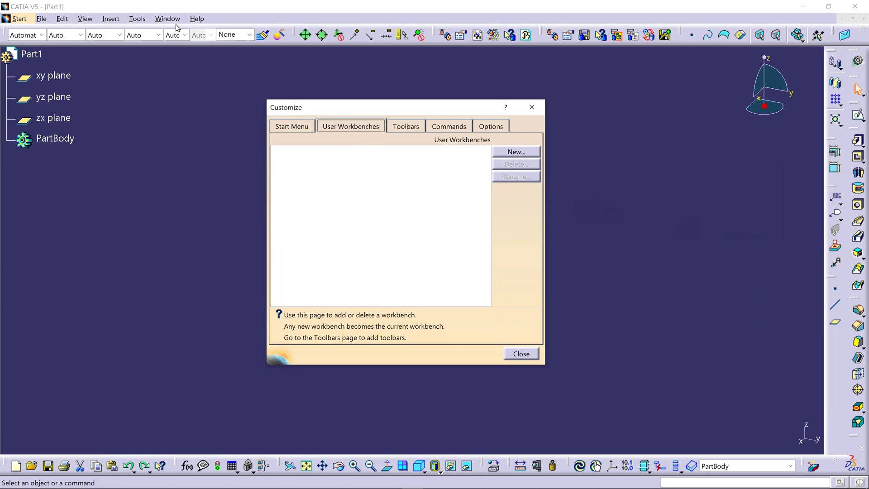
Step: Create a new user workbench in the customization settings, keeping the default name NewWorkbench001
click(138, 21)
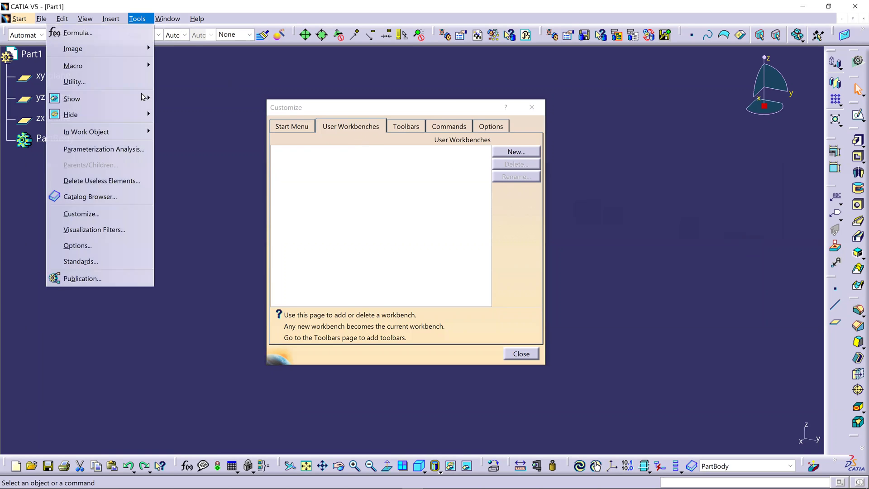
click(132, 218)
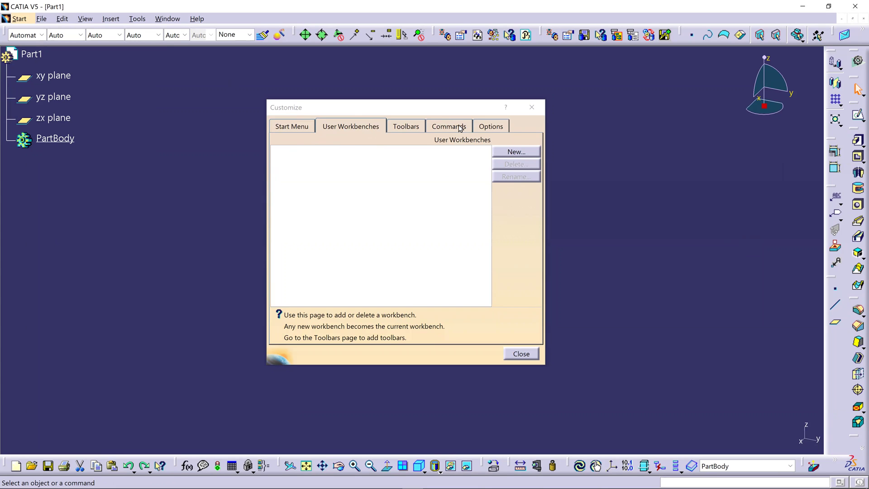
click(519, 153)
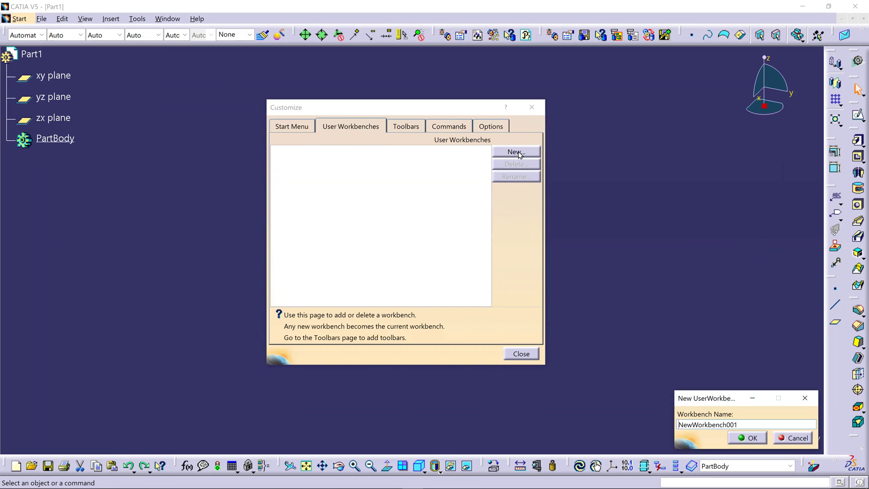
click(752, 438)
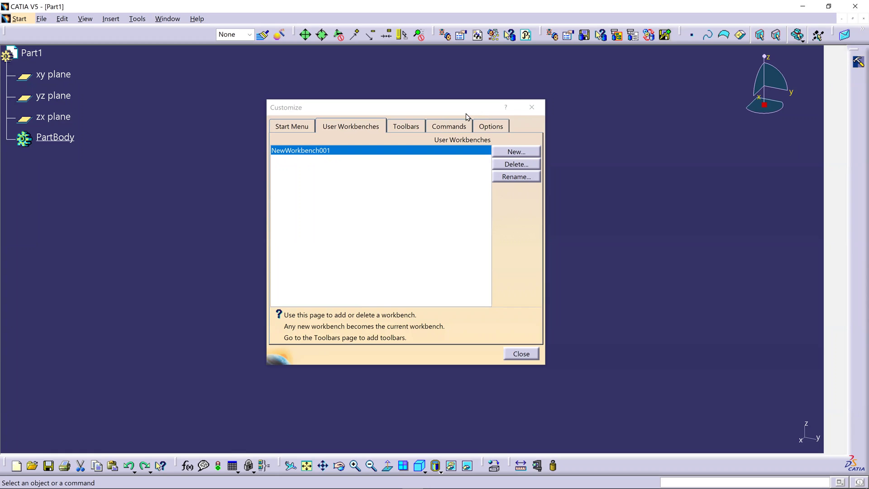
Step: Start a new toolbar for the custom workbench based on the Sketch-Based Features toolbar of Part Design
click(413, 127)
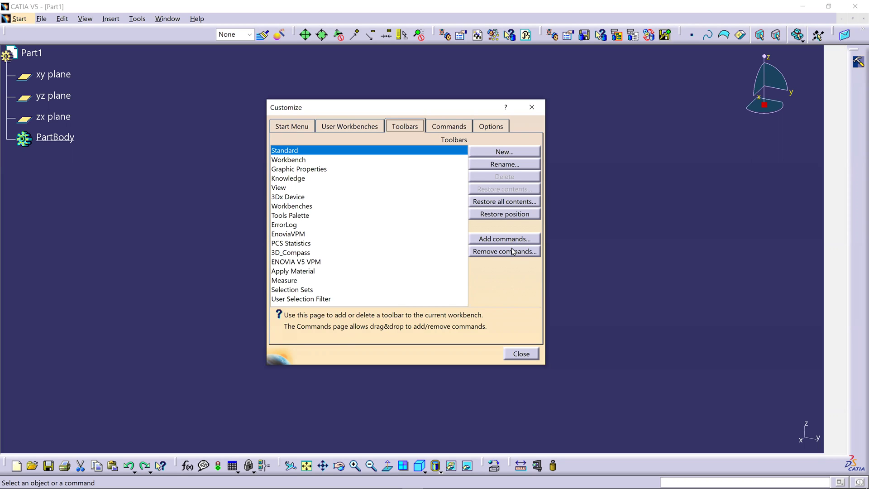
click(514, 153)
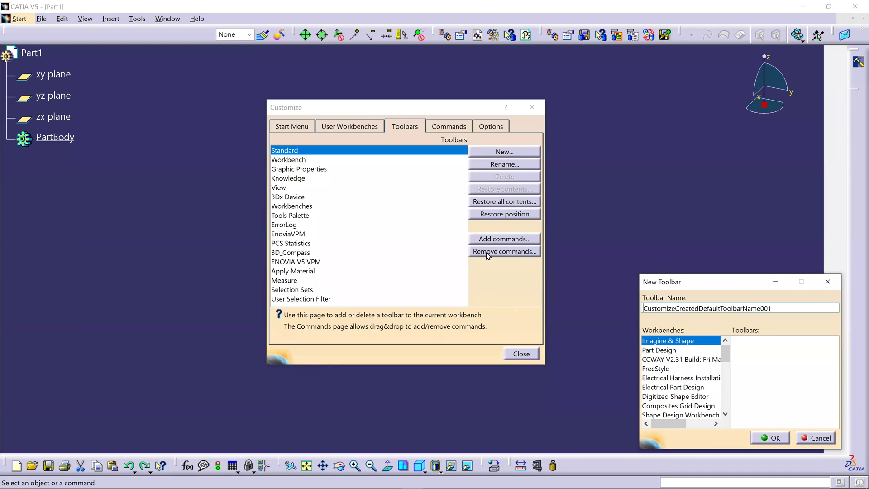
click(666, 351)
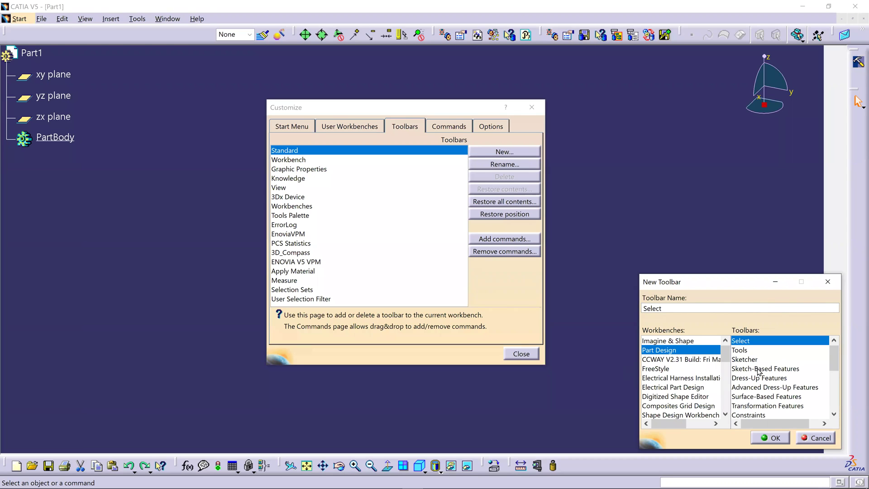
click(773, 370)
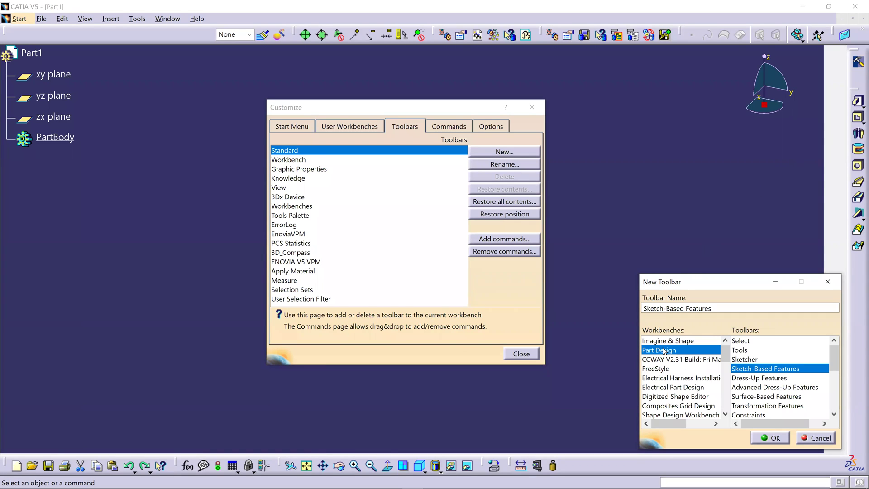
Step: Name the new toolbar Toolbar1 and create it
click(720, 305)
key(BackSpace)
key(BackSpace)
key(BackSpace)
key(BackSpace)
key(BackSpace)
key(BackSpace)
key(BackSpace)
key(BackSpace)
key(BackSpace)
key(BackSpace)
key(BackSpace)
key(BackSpace)
key(BackSpace)
key(BackSpace)
key(BackSpace)
key(BackSpace)
key(BackSpace)
key(BackSpace)
key(BackSpace)
key(BackSpace)
key(BackSpace)
text(Toll)
key(BackSpace)
key(BackSpace)
text(oo)
key(BackSpace)
text(lbar1)
click(775, 437)
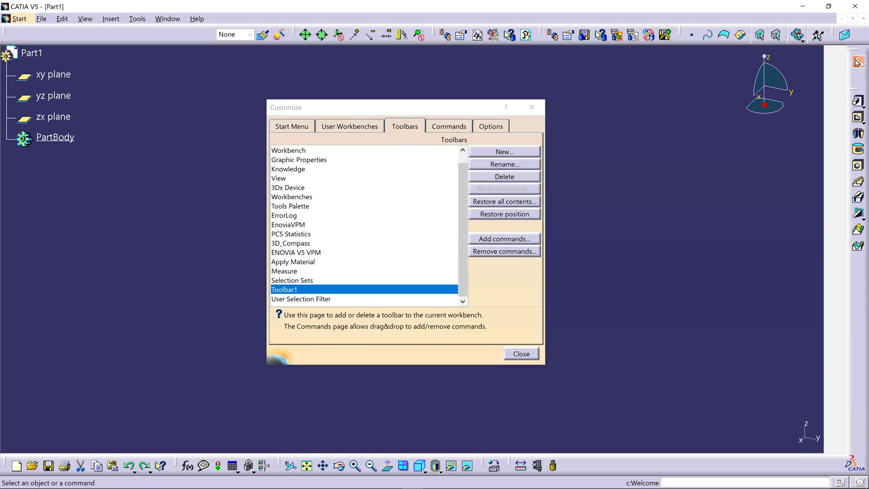
Step: Float Toolbar1 over the workspace and dock it back at the window edge
drag(856, 87, 674, 167)
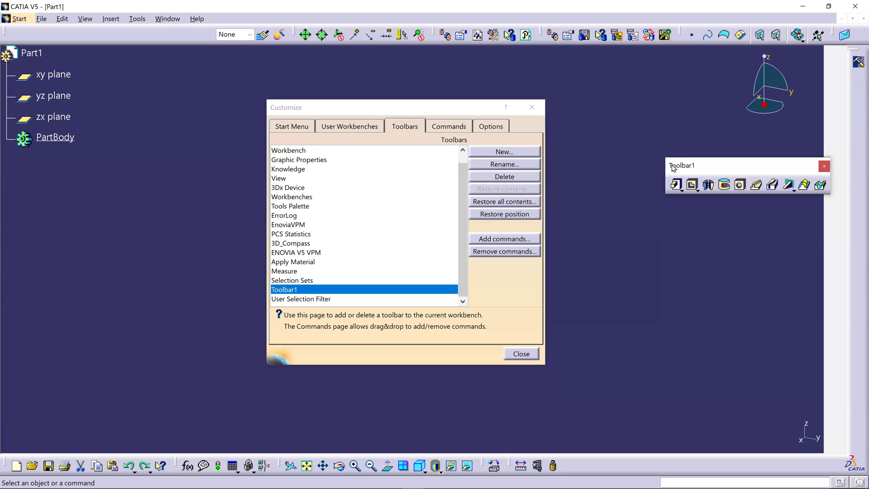
double_click(709, 171)
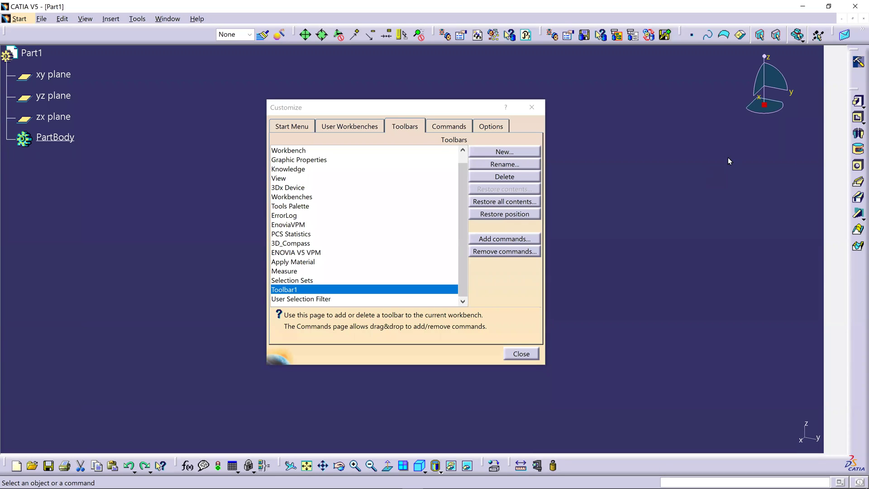
Step: Remove the Groove command from Toolbar1
click(449, 125)
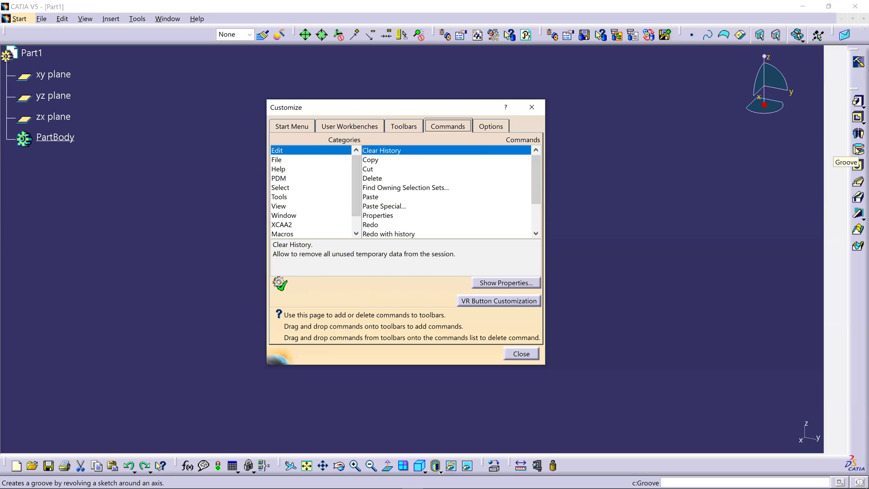
drag(857, 151, 470, 189)
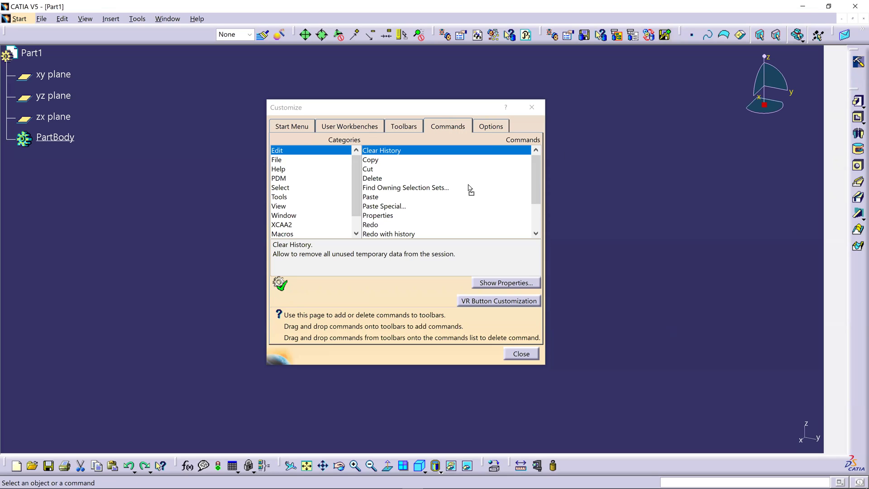
drag(470, 188, 470, 188)
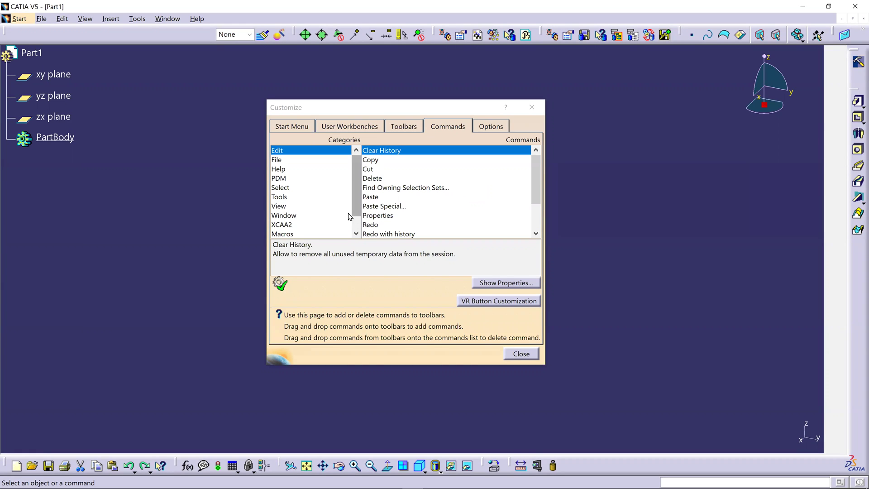
Step: Find the Projection command among all commands and add it to the end of Toolbar1
click(358, 230)
scroll(358, 230, down, 2)
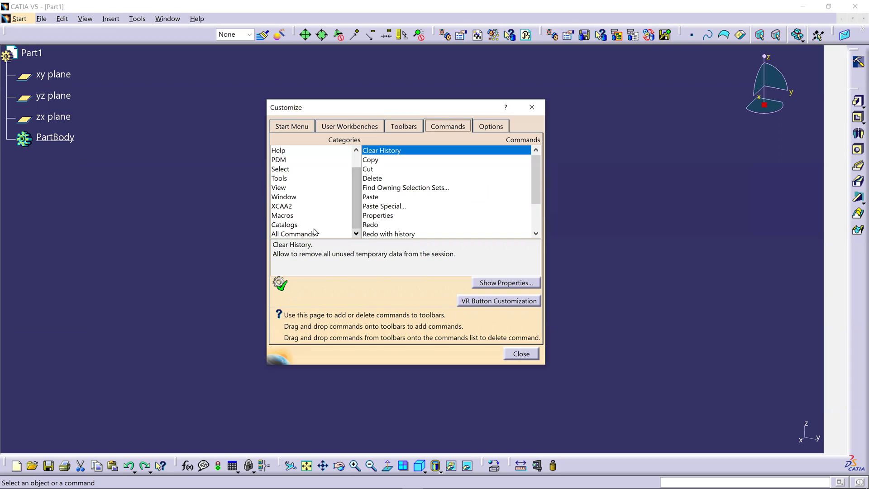
click(296, 233)
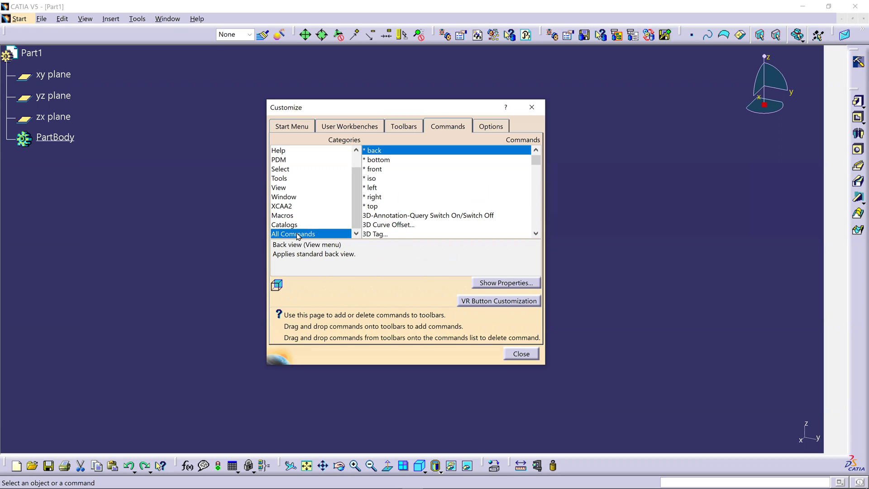
click(392, 217)
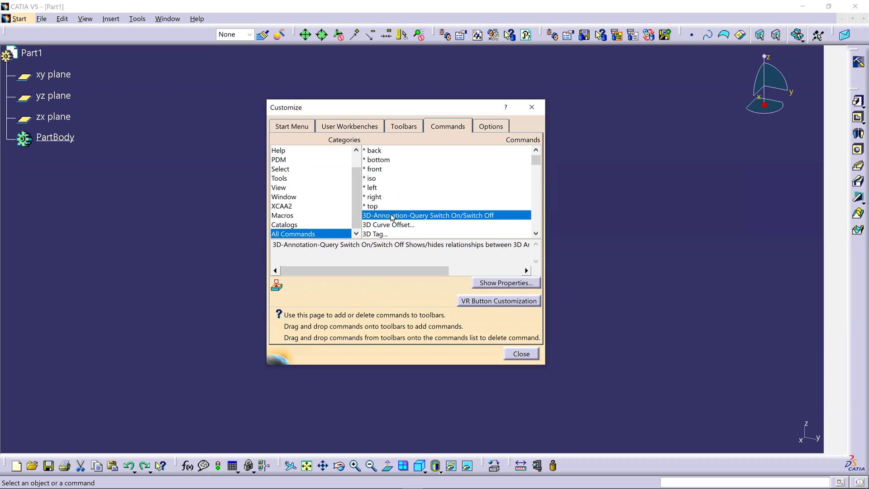
key(p)
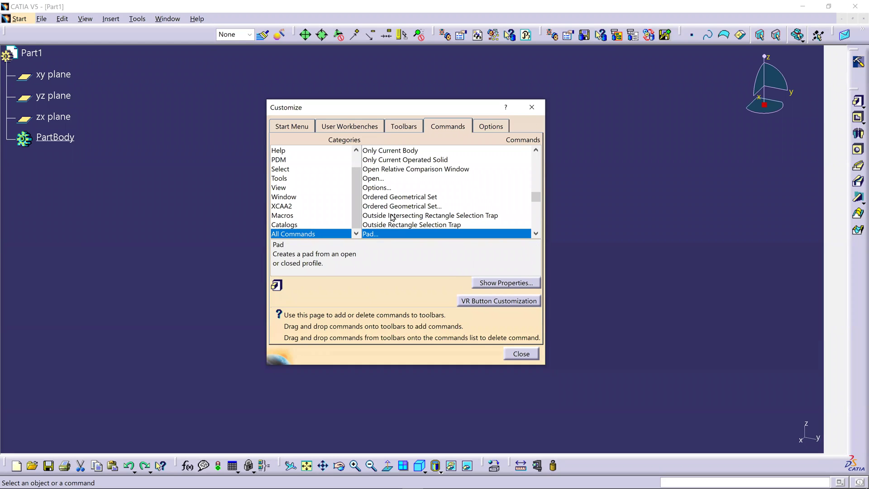
key(Down)
key(Down)
key(Down)
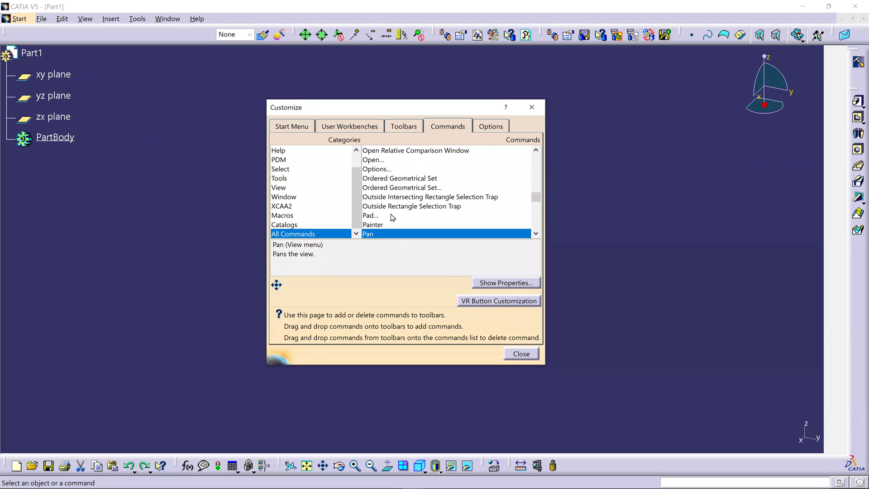
key(Down)
key(Down)
key(Down)
key(Down)
key(Down)
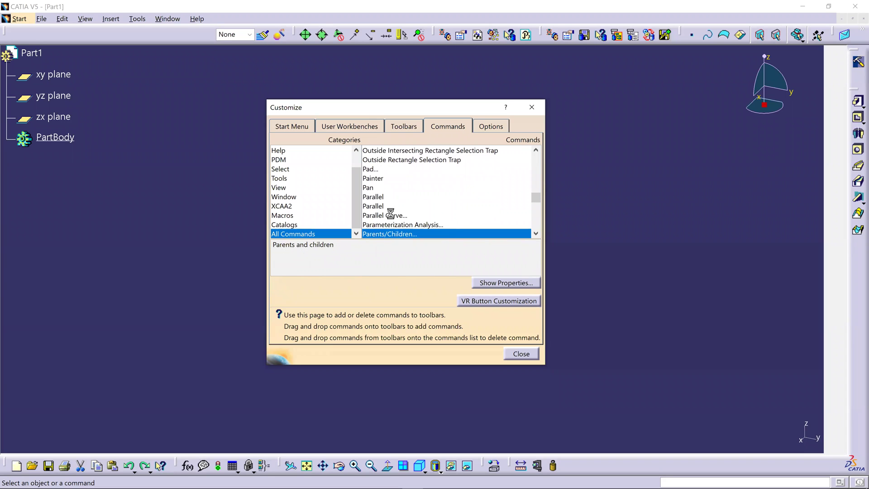
key(Down)
key(Down)
key(Down)
key(Down)
key(Down)
key(Down)
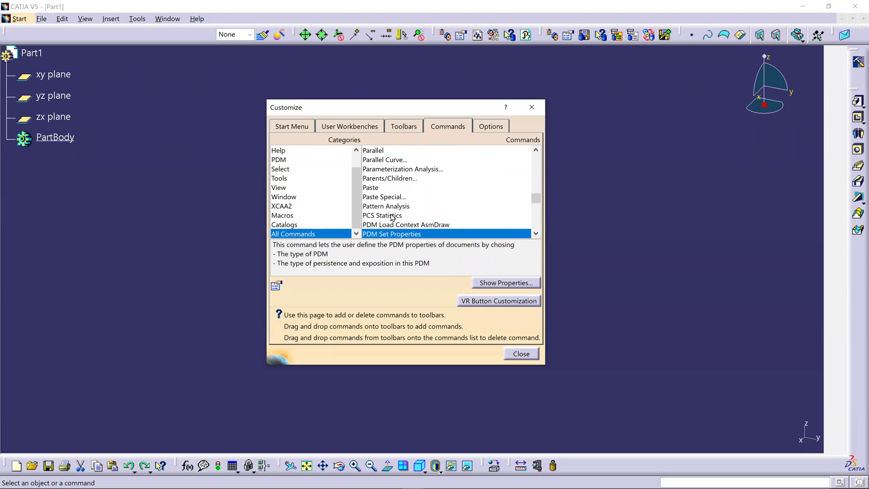
key(Down)
key(Down)
key(Down)
key(Down)
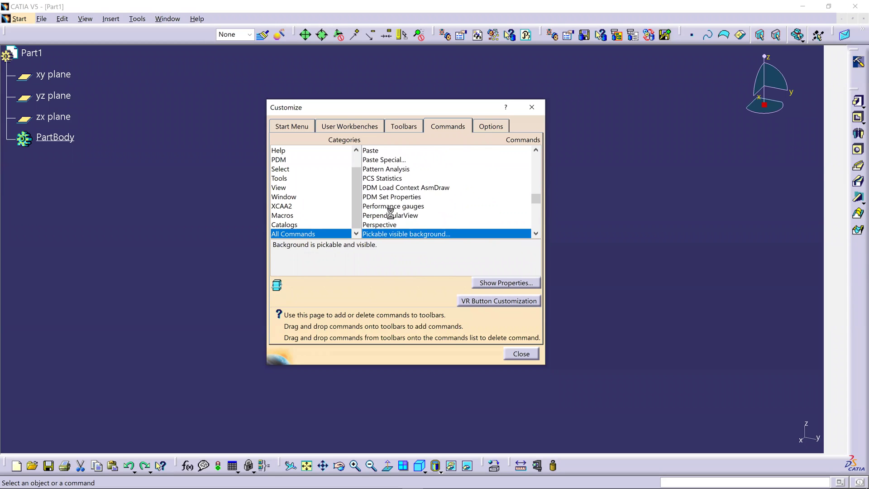
key(Down)
key(Down)
key(Down)
key(Down)
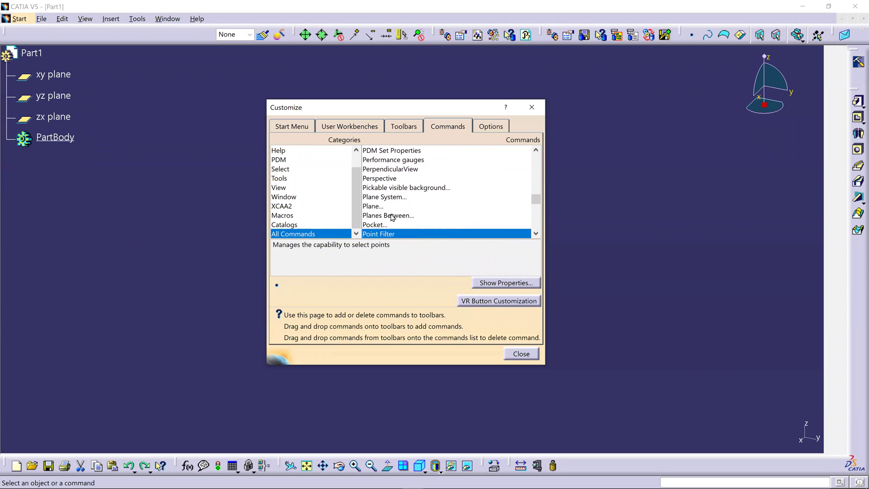
key(Down)
key(Down)
key(Down)
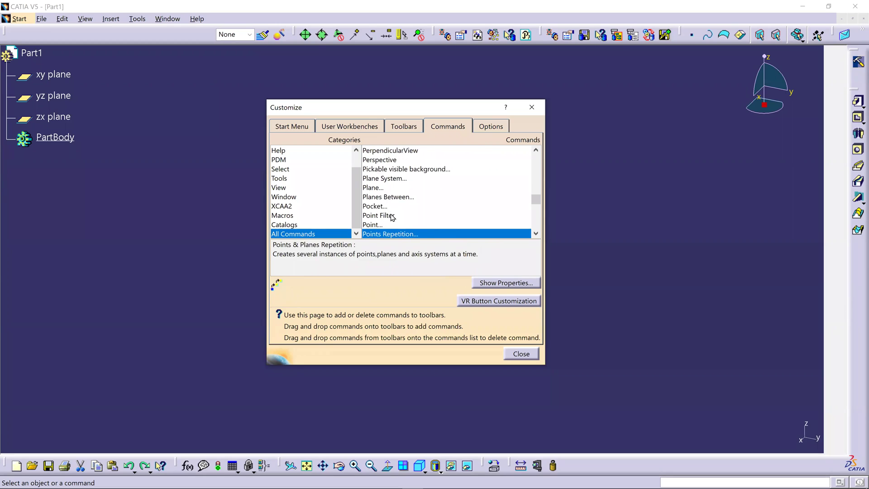
key(Down)
key(Down)
key(Down)
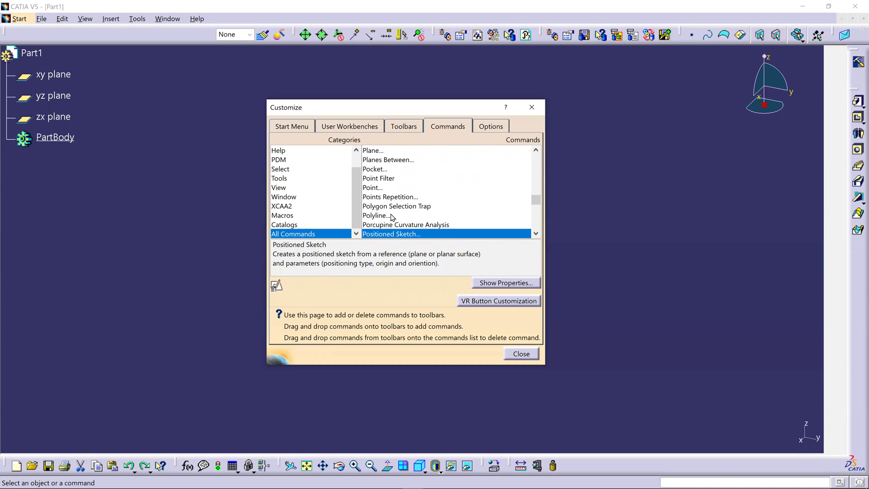
key(Down)
key(Down)
key(Down)
key(Down)
key(Down)
key(Down)
key(Down)
key(Down)
key(Down)
key(Down)
key(Down)
key(Down)
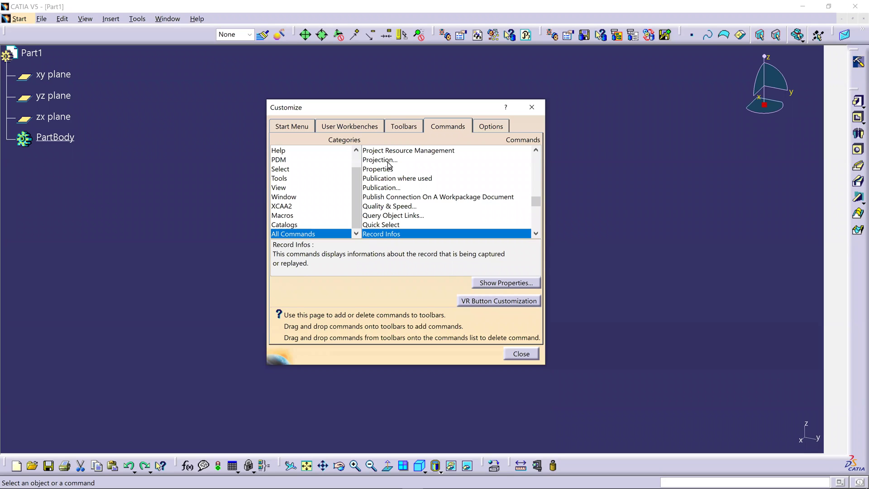
click(388, 161)
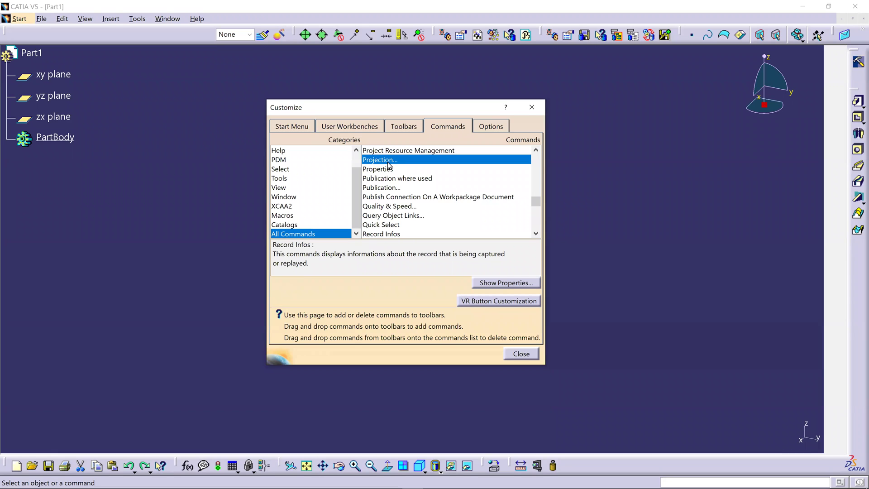
drag(388, 164, 856, 237)
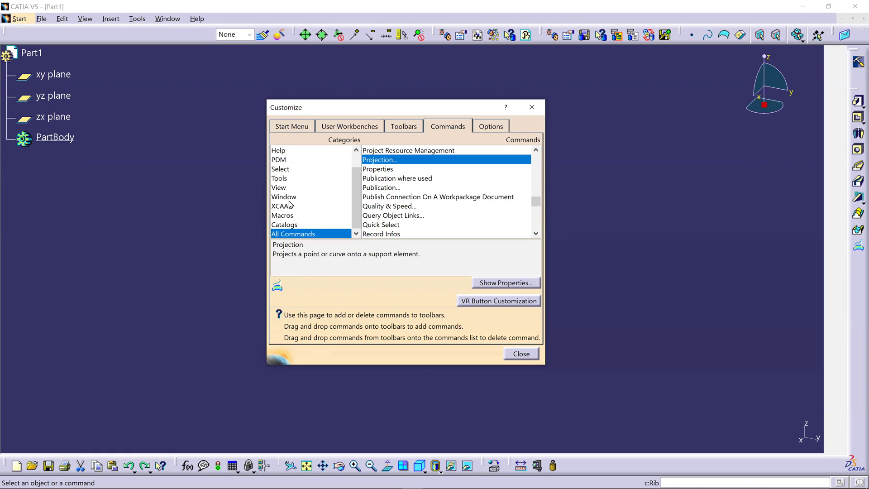
Step: Find the Magnifier command in the View category and add it to the end of Toolbar1
click(279, 188)
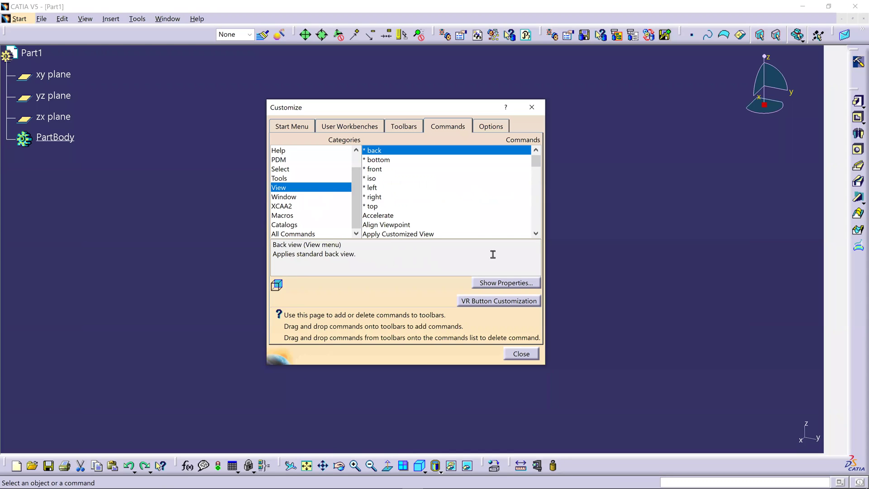
scroll(543, 231, down, 2)
scroll(544, 232, down, 6)
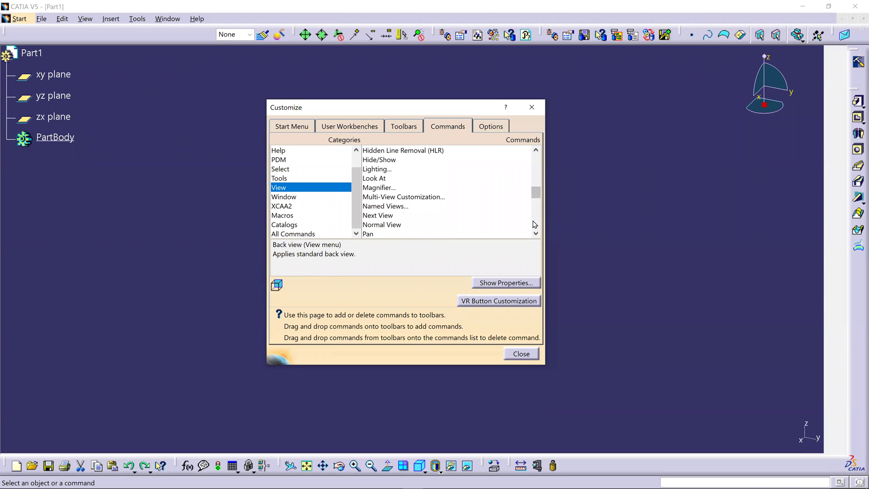
click(378, 187)
drag(378, 187, 858, 258)
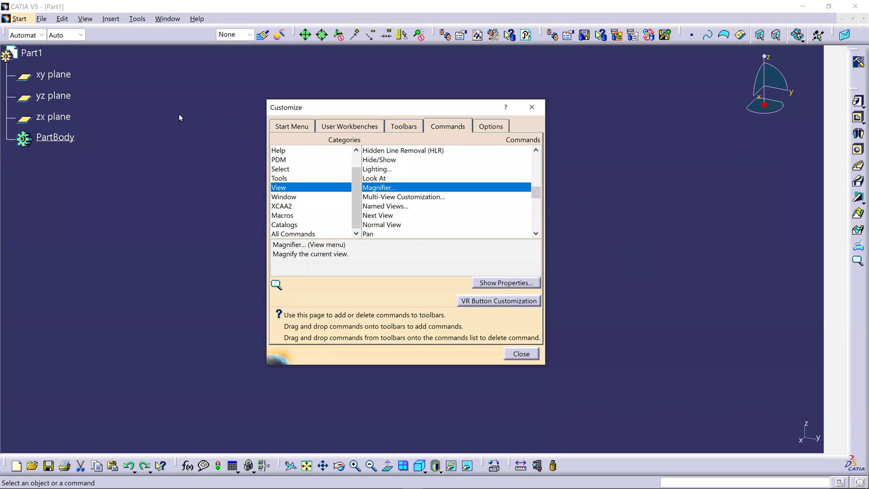
Step: Extend the graphic properties toolbar to reveal more of its property lists
drag(85, 35, 190, 36)
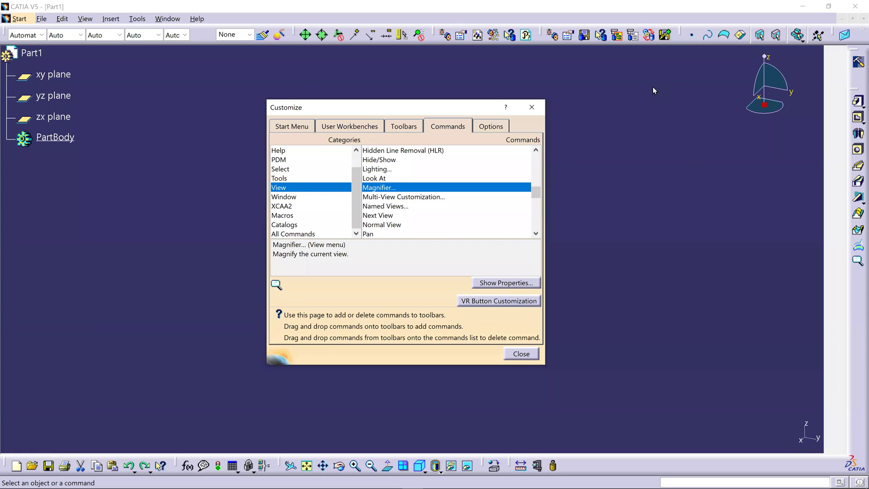
Step: Review the general customization options for icons, tooltips, language and toolbar locking, and check the list of available workbenches
click(492, 129)
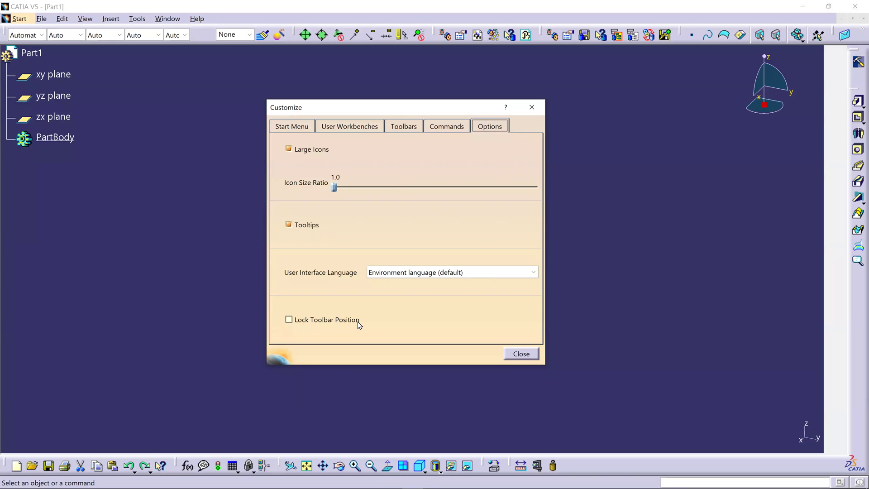
click(40, 86)
click(20, 19)
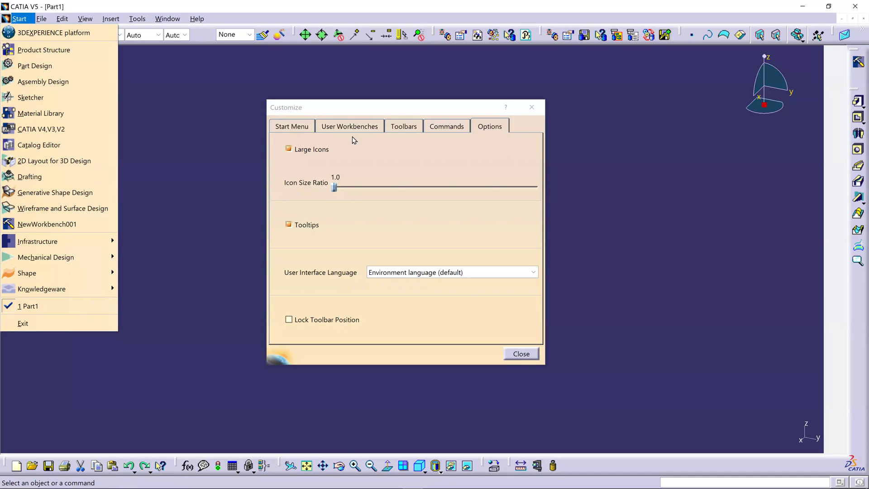
click(654, 165)
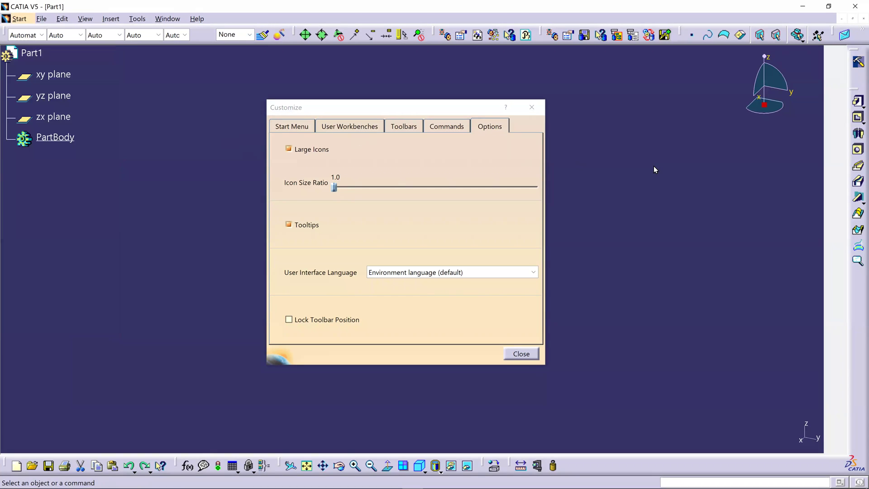
click(858, 62)
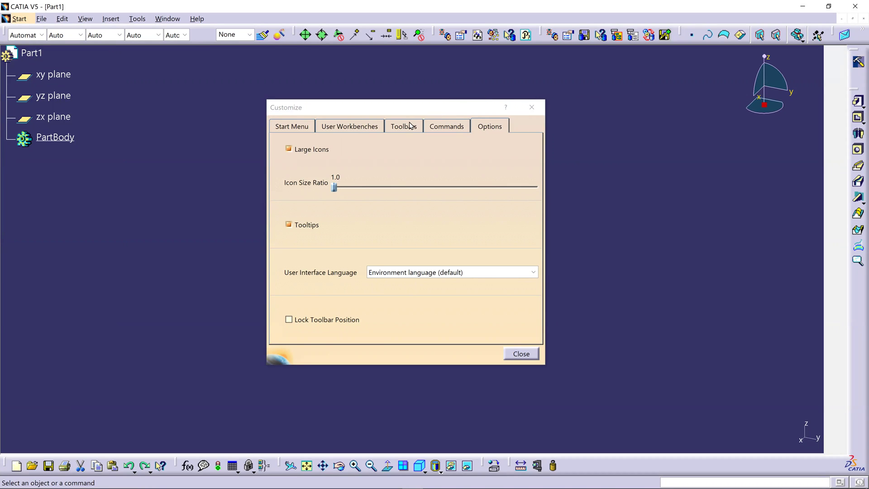